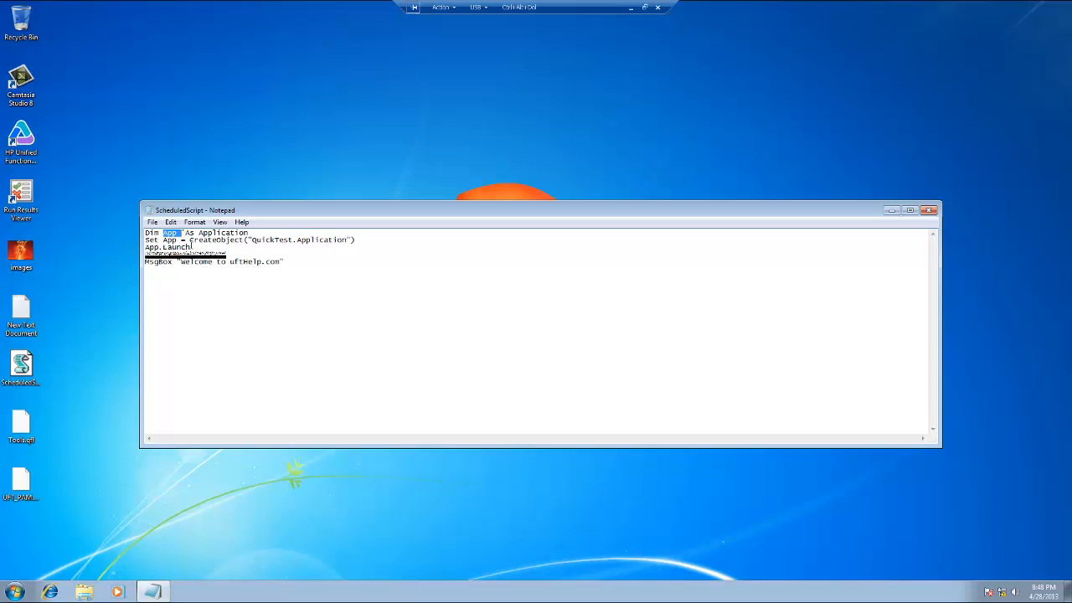
Step: Review the ScheduledScript lines that create and launch QuickTest.Application and show the message box, and close the file
drag(145, 233, 332, 239)
click(317, 251)
drag(152, 261, 269, 268)
click(296, 283)
click(930, 210)
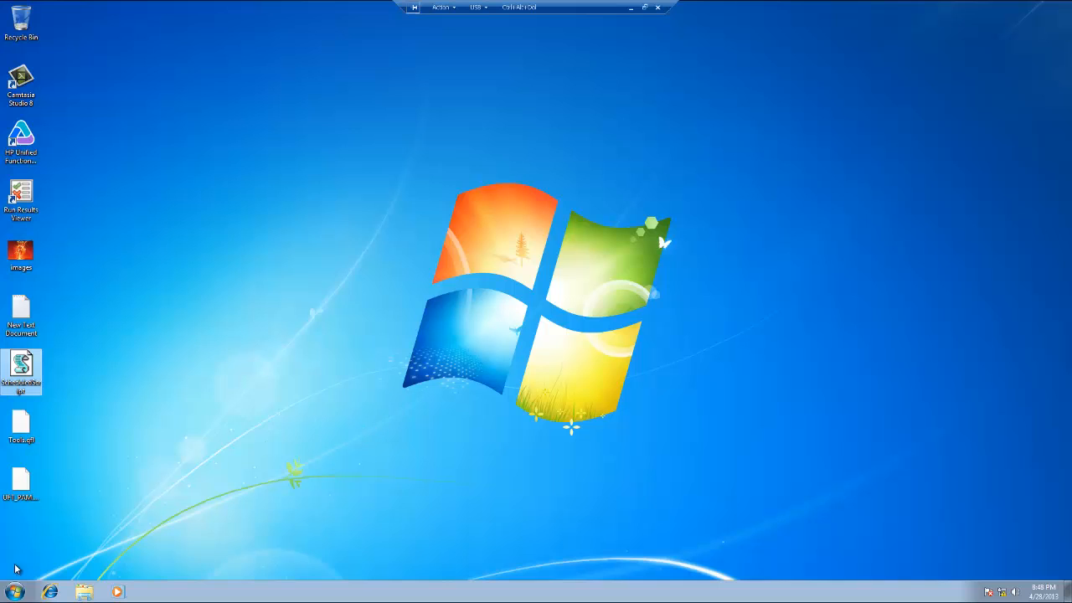
Step: Open Task Scheduler and create a new task named RunUFT
click(17, 591)
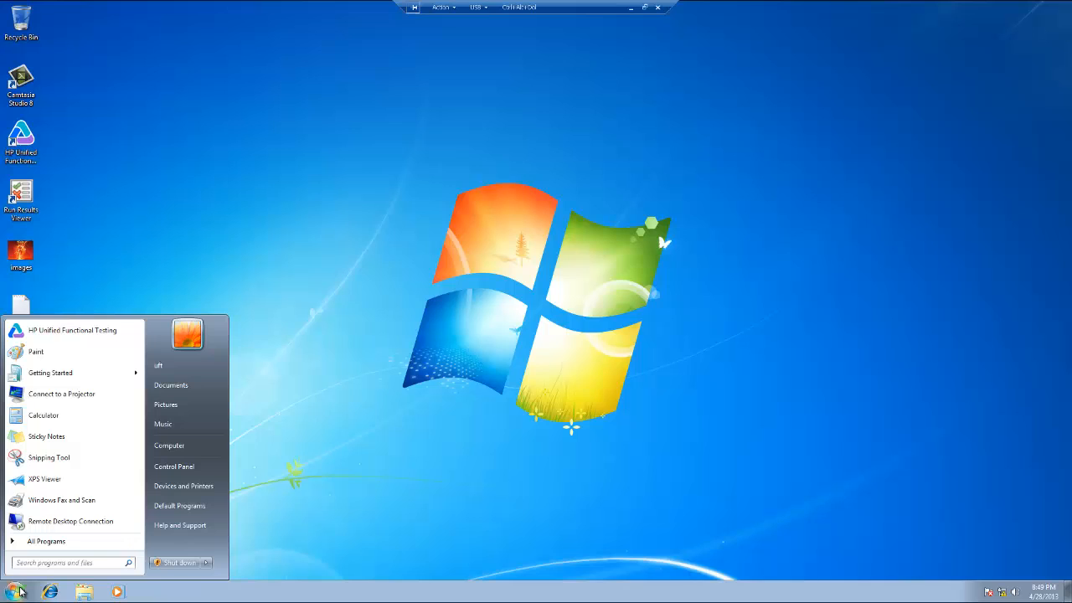
text(tas)
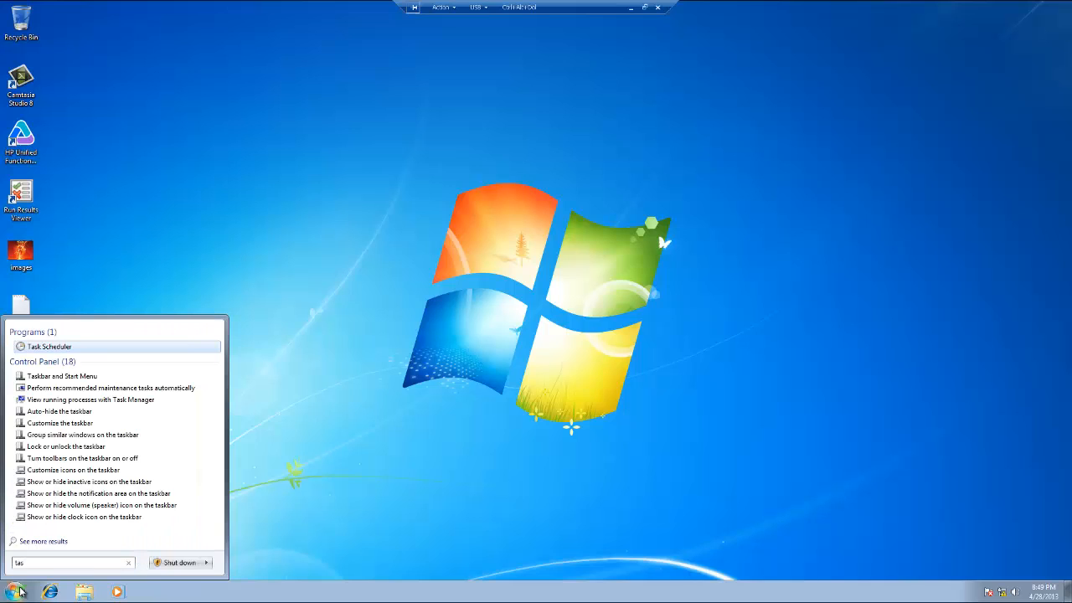
click(50, 348)
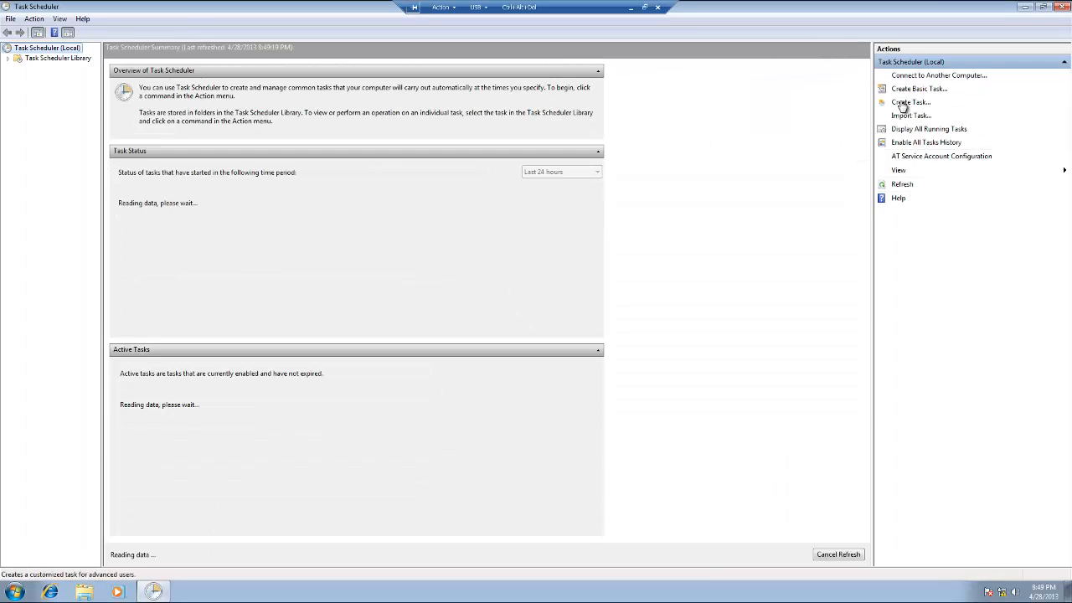
click(906, 104)
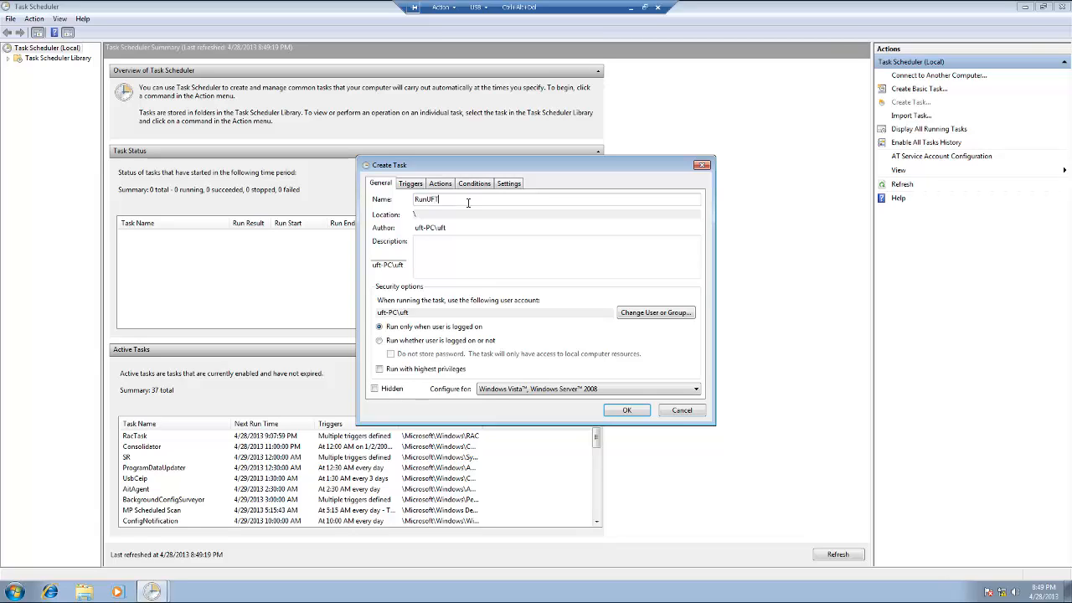
Step: Add a one-time schedule trigger to the task, starting at 8:50 PM on 4/28/2013
click(410, 184)
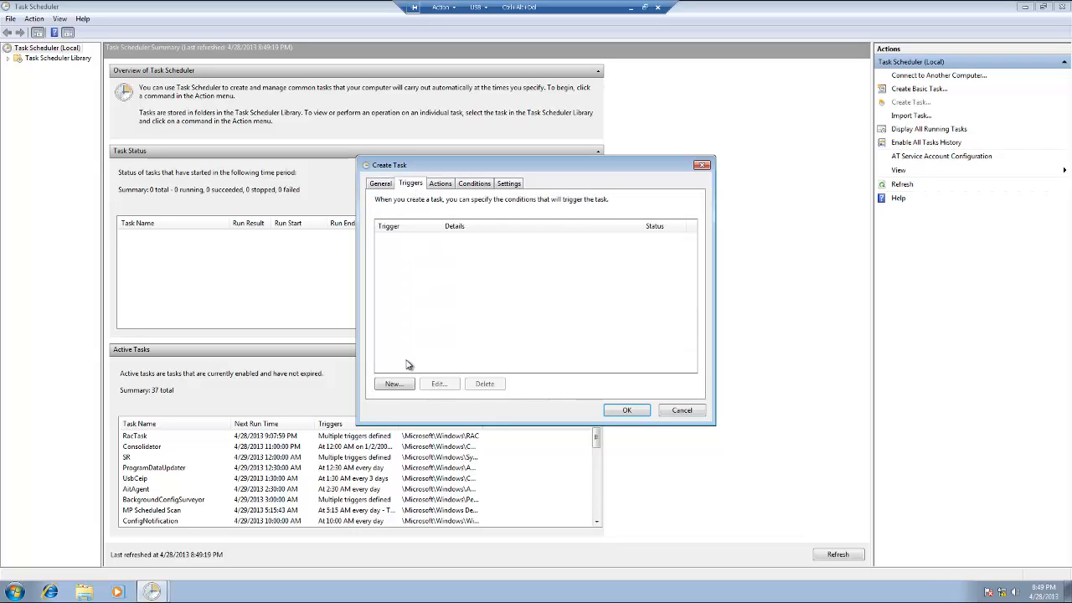
click(395, 384)
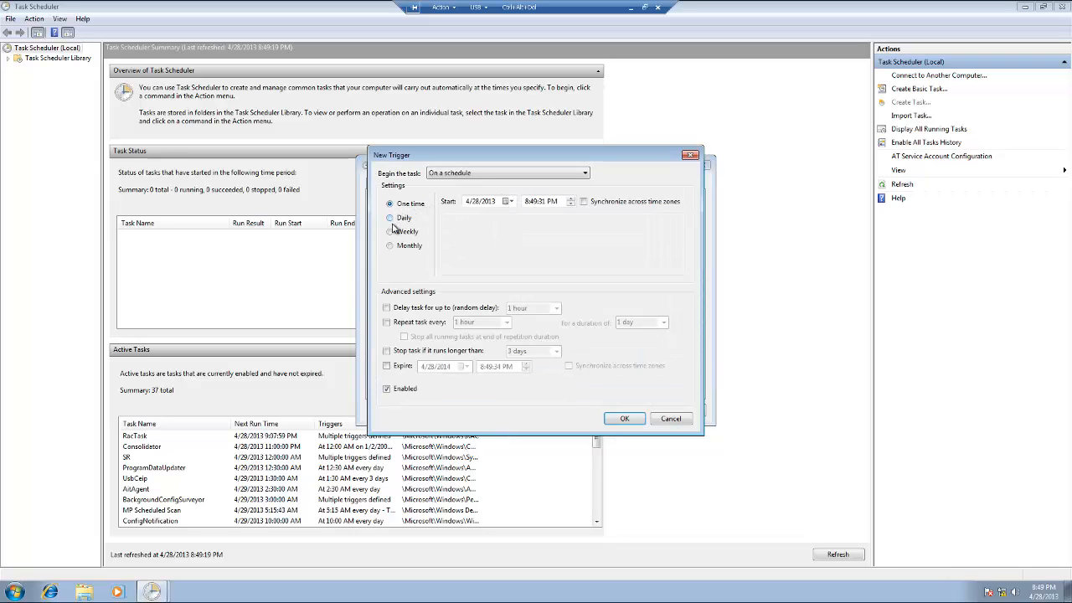
click(527, 201)
click(535, 203)
click(625, 419)
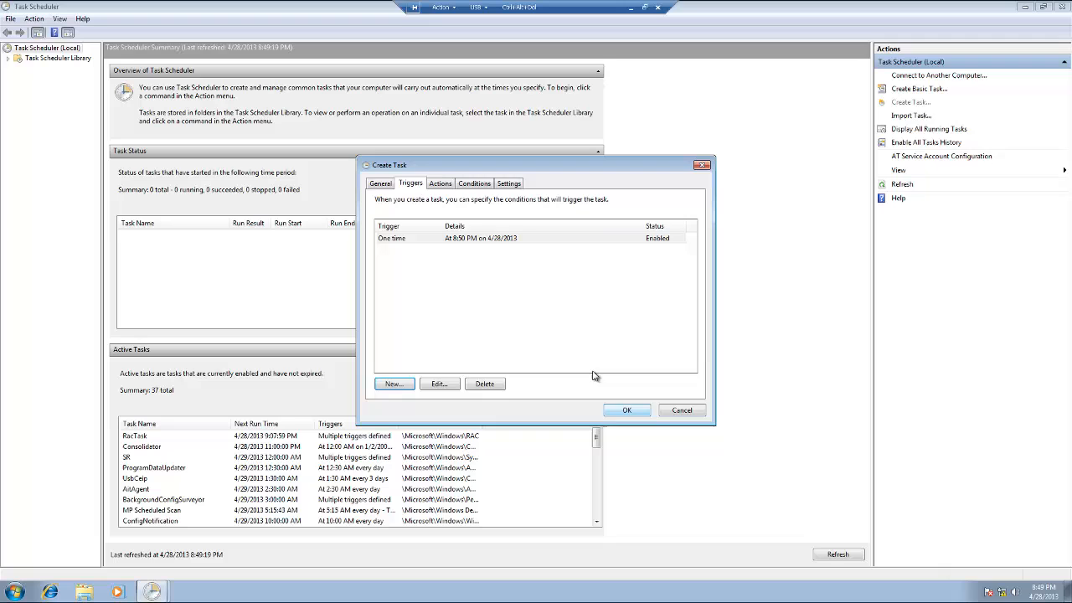
Step: Add a Start a program action to the task that runs ScheduledScript.vbs from the Desktop
click(442, 184)
click(408, 384)
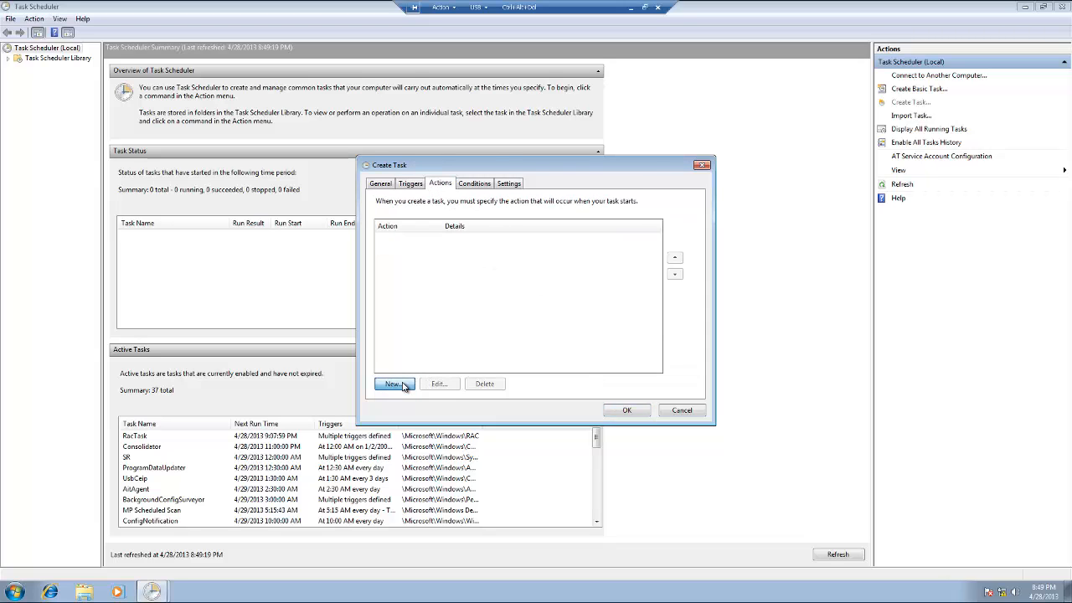
click(622, 242)
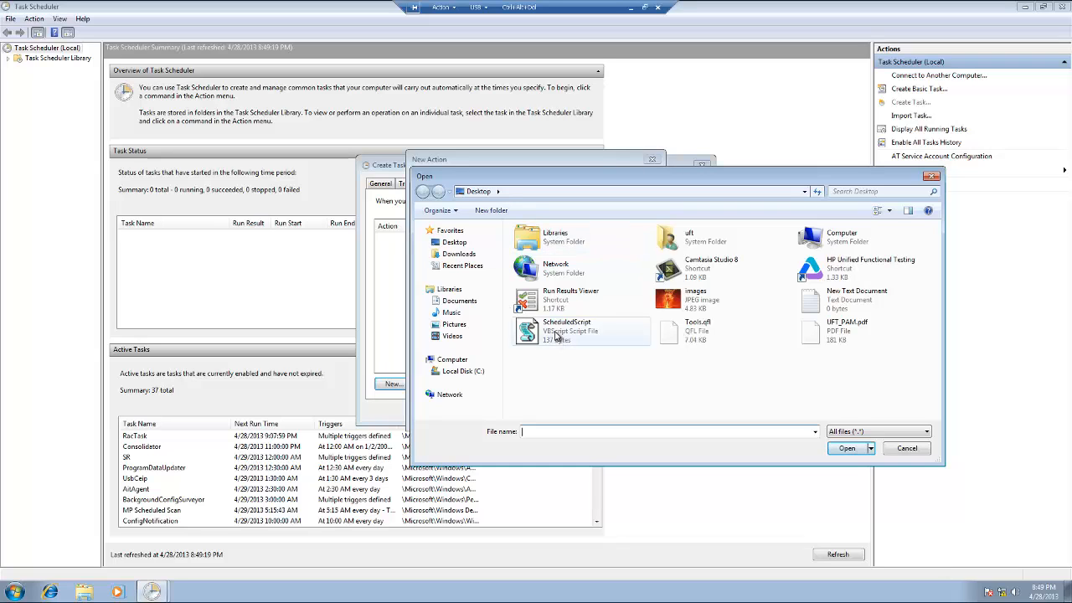
click(557, 335)
click(846, 448)
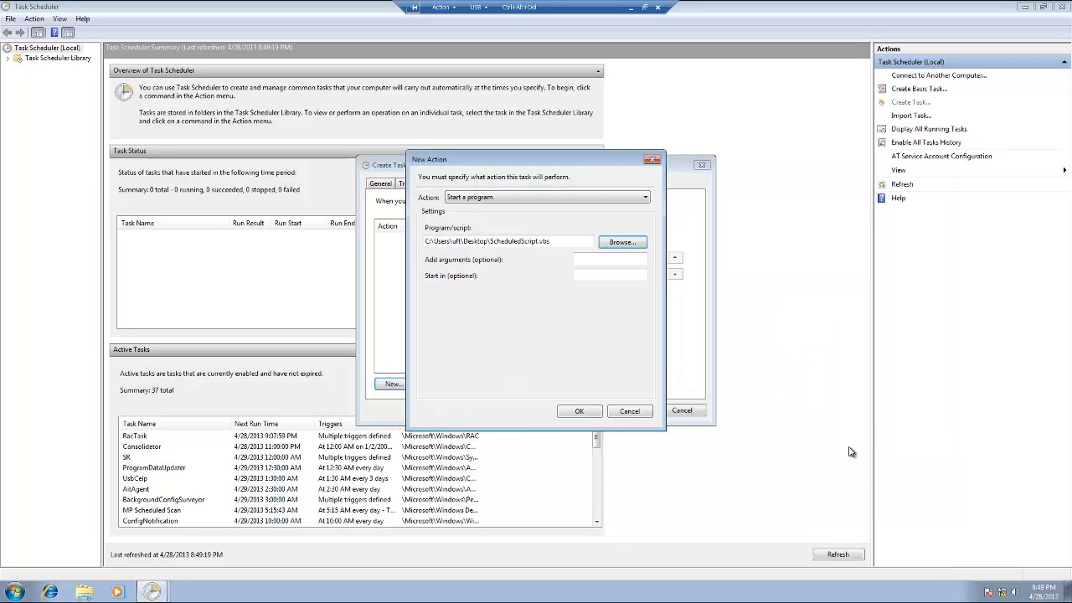
click(579, 411)
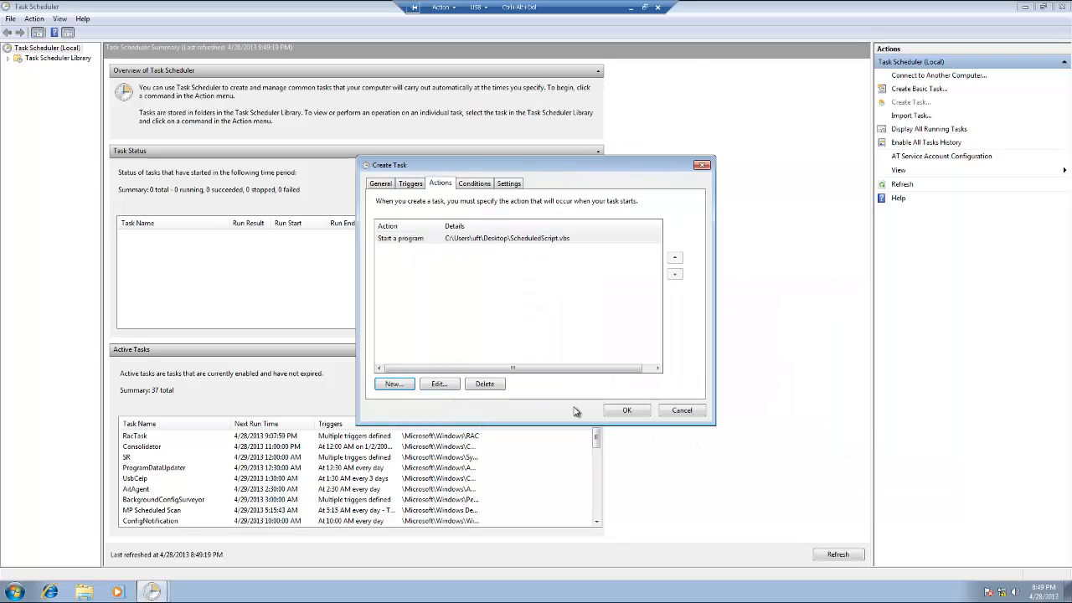
Step: Save the task with its default conditions and settings, and check the RunUFT entry in the Task Scheduler Library
click(484, 185)
click(519, 184)
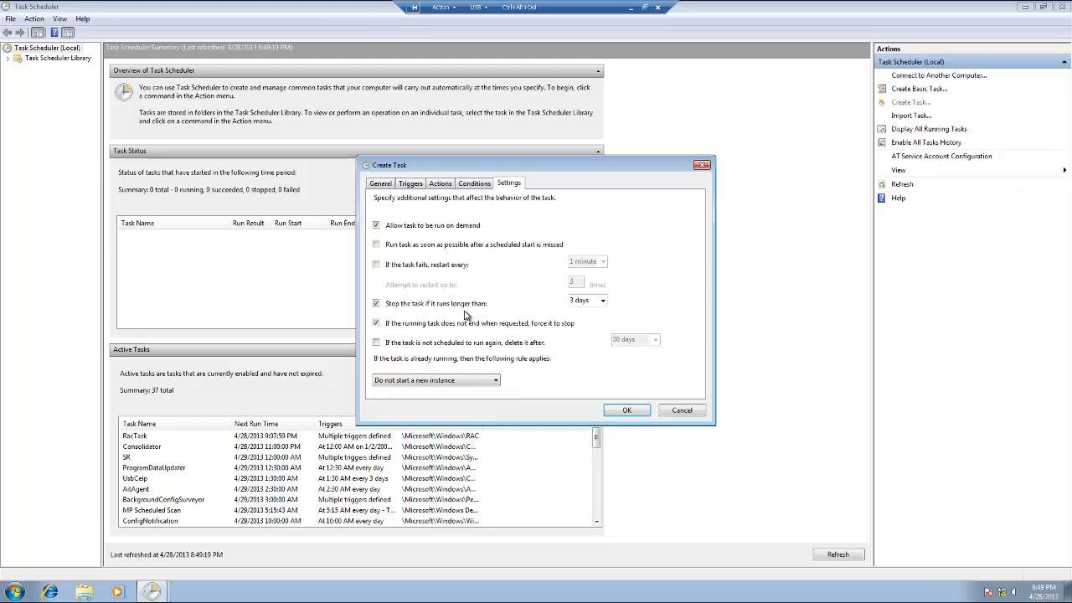
click(625, 412)
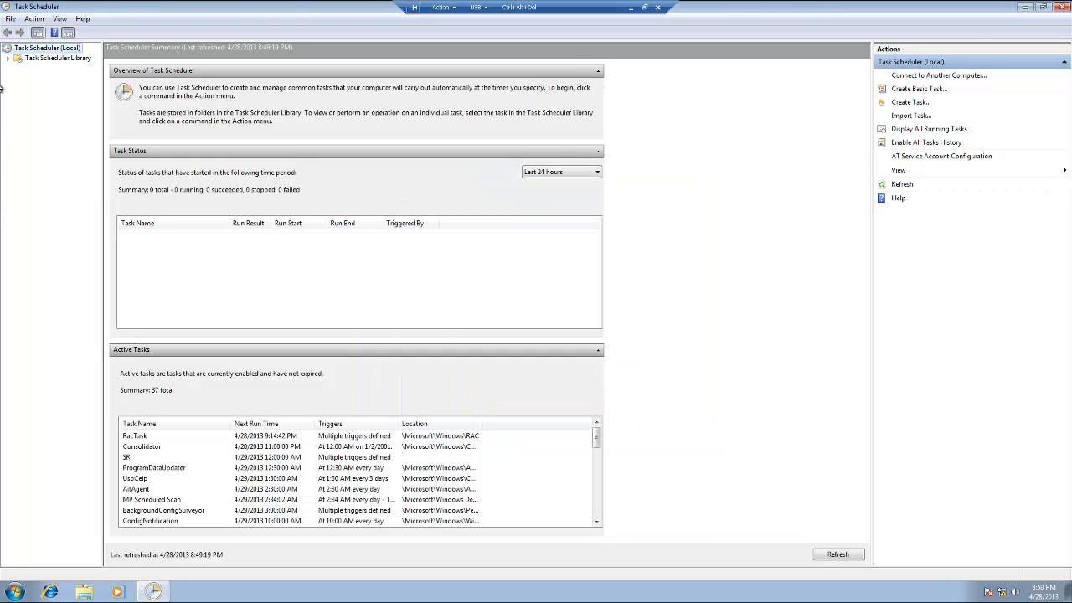
click(35, 61)
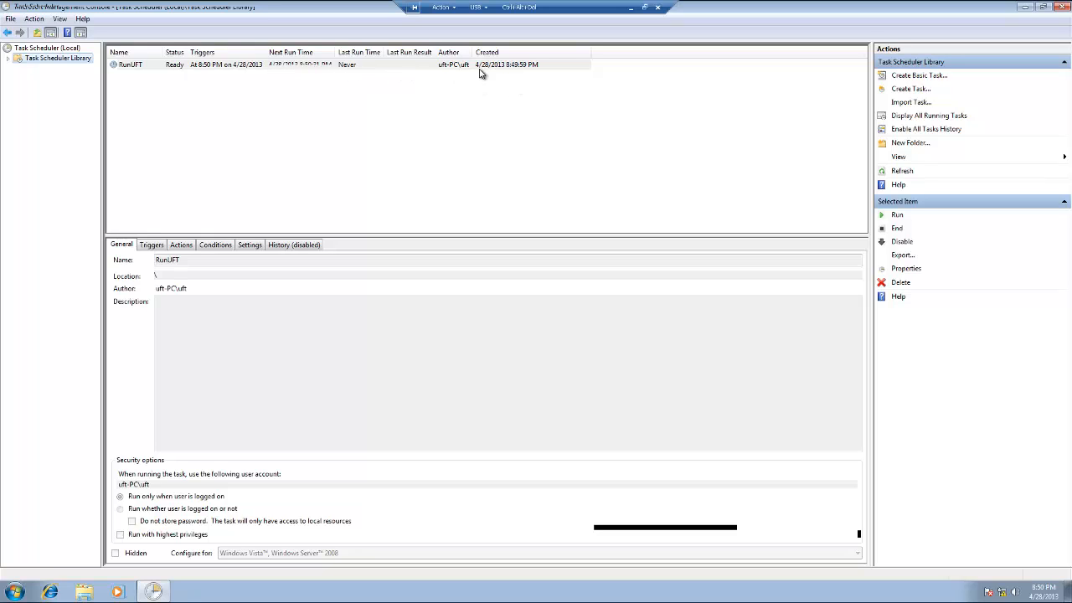
click(1027, 8)
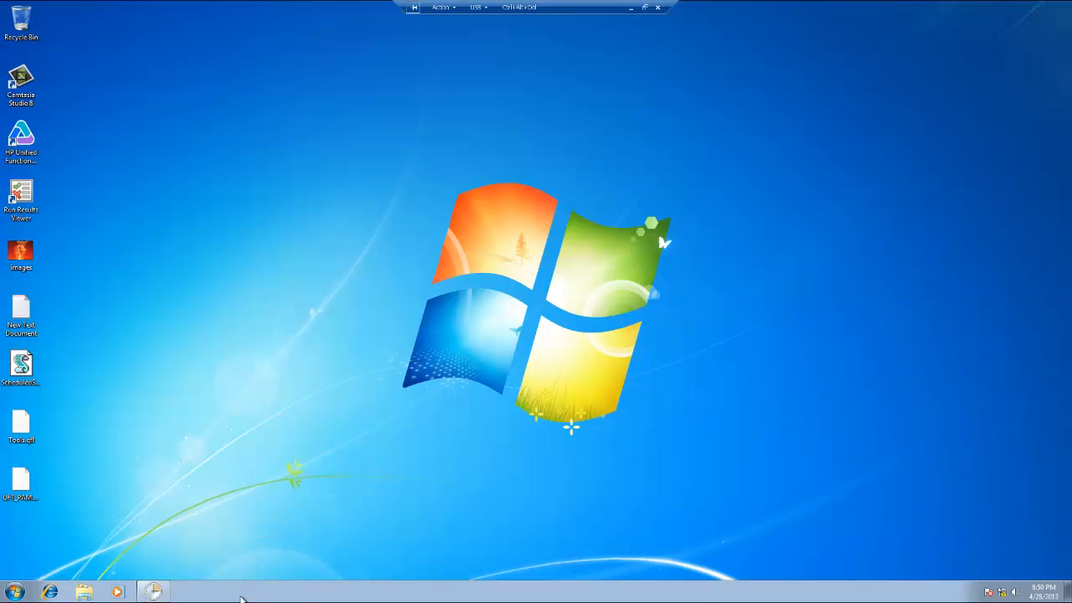
Step: Watch the UFT.exe process in Task Manager while the scheduled script runs, and dismiss the script's message box
right_click(256, 594)
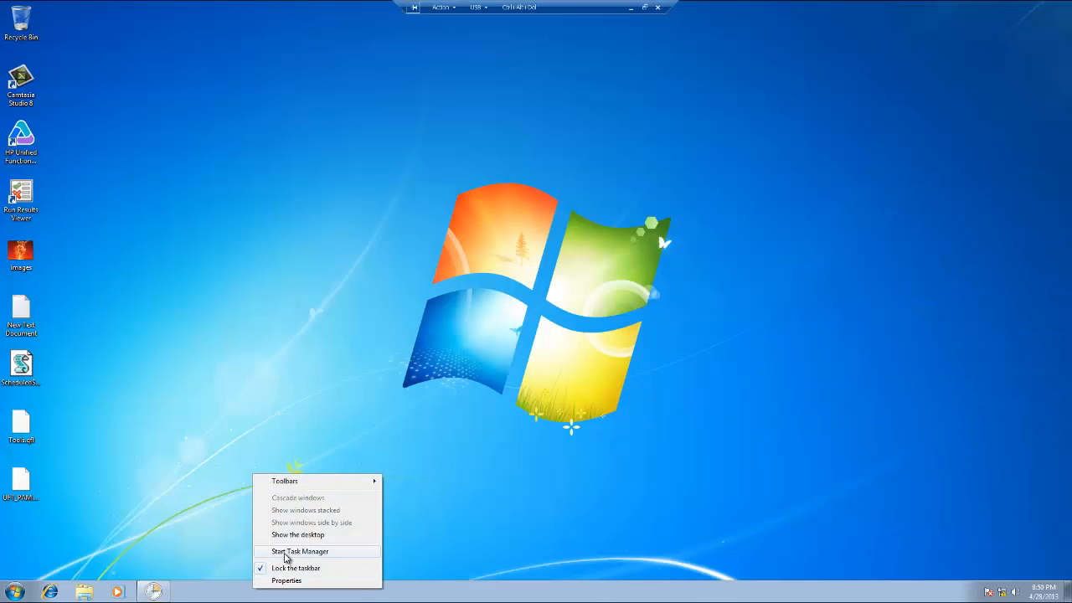
click(286, 557)
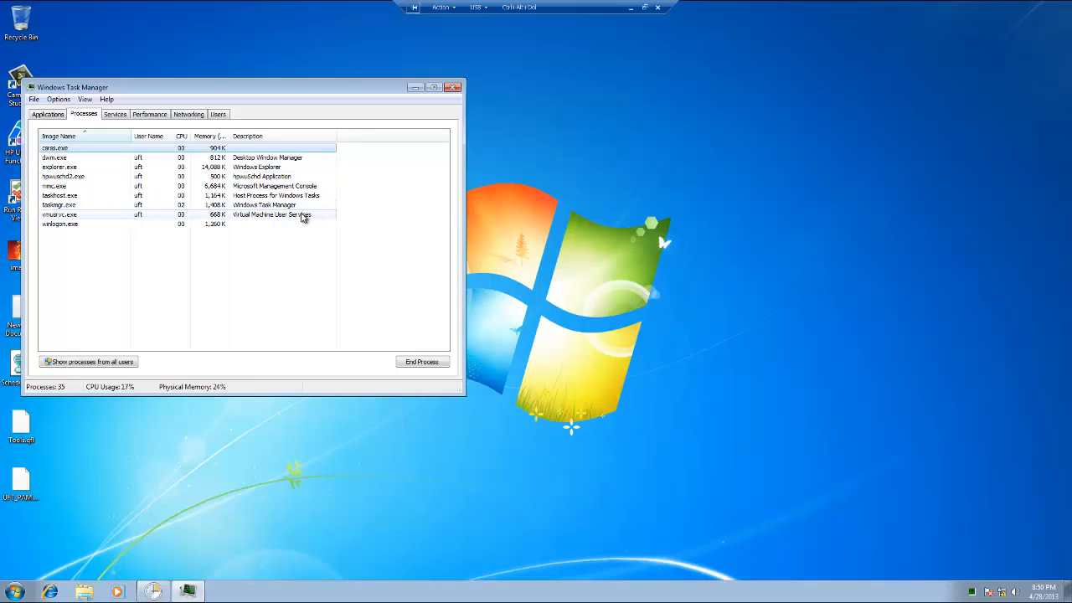
drag(225, 89, 400, 91)
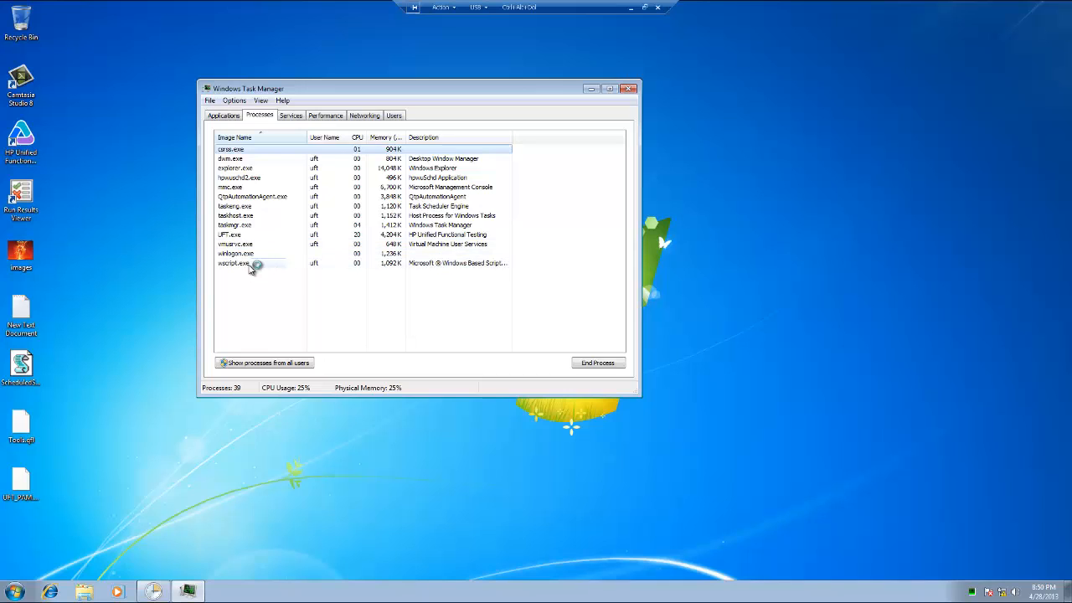
click(236, 235)
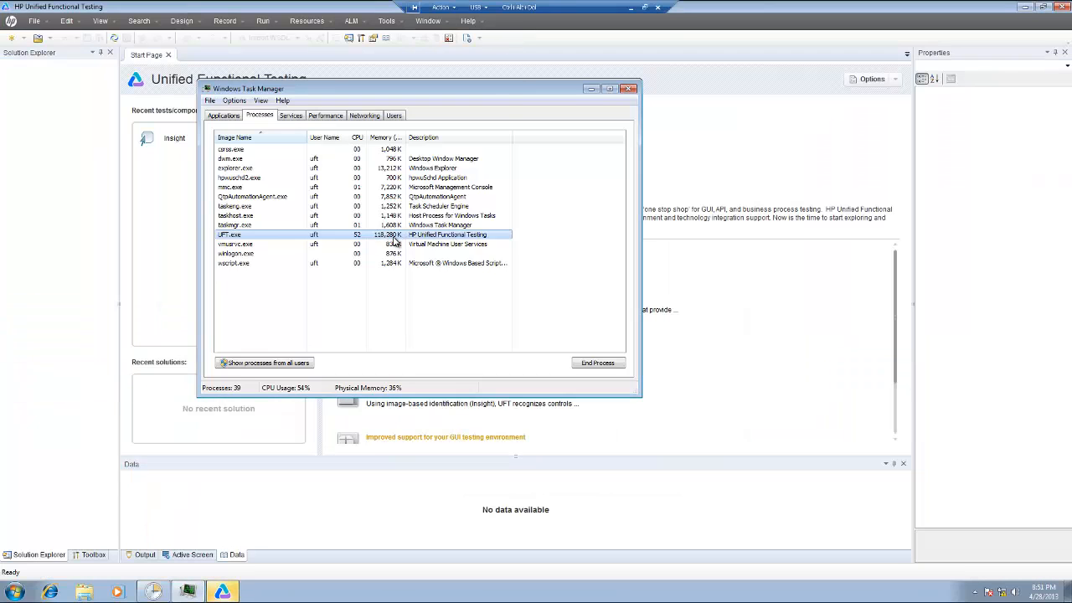
click(591, 90)
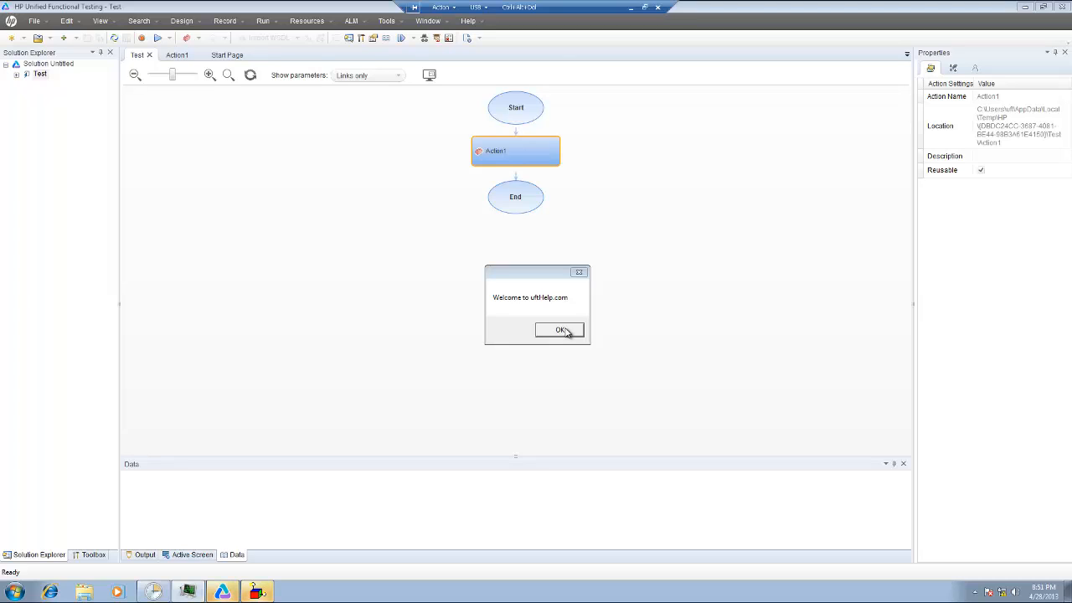
click(560, 330)
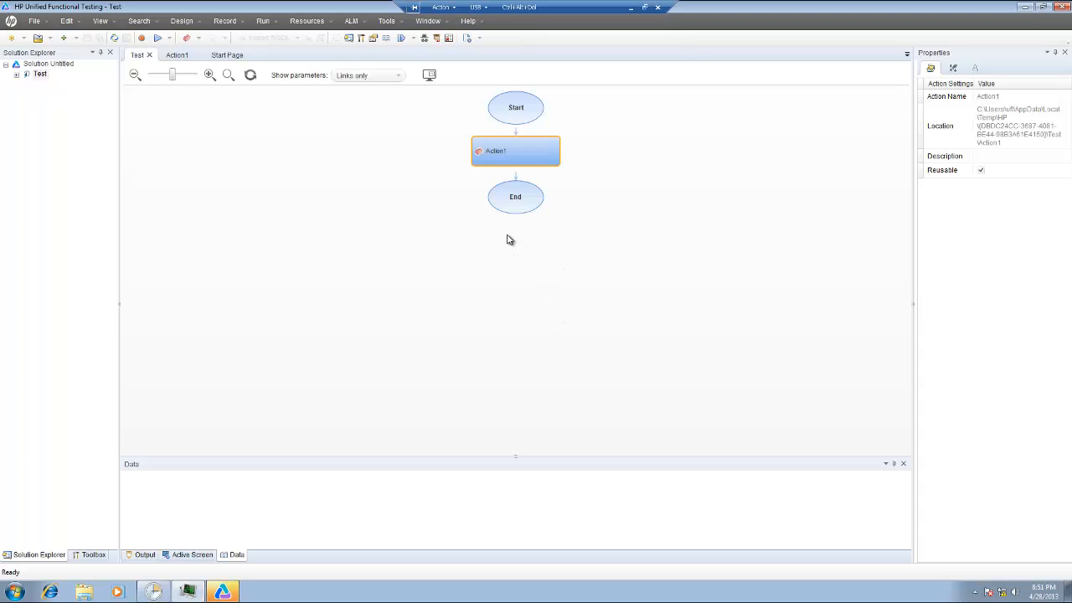
Step: Start generating an automation script from the general GUI Testing options in Unified Functional Testing
click(387, 21)
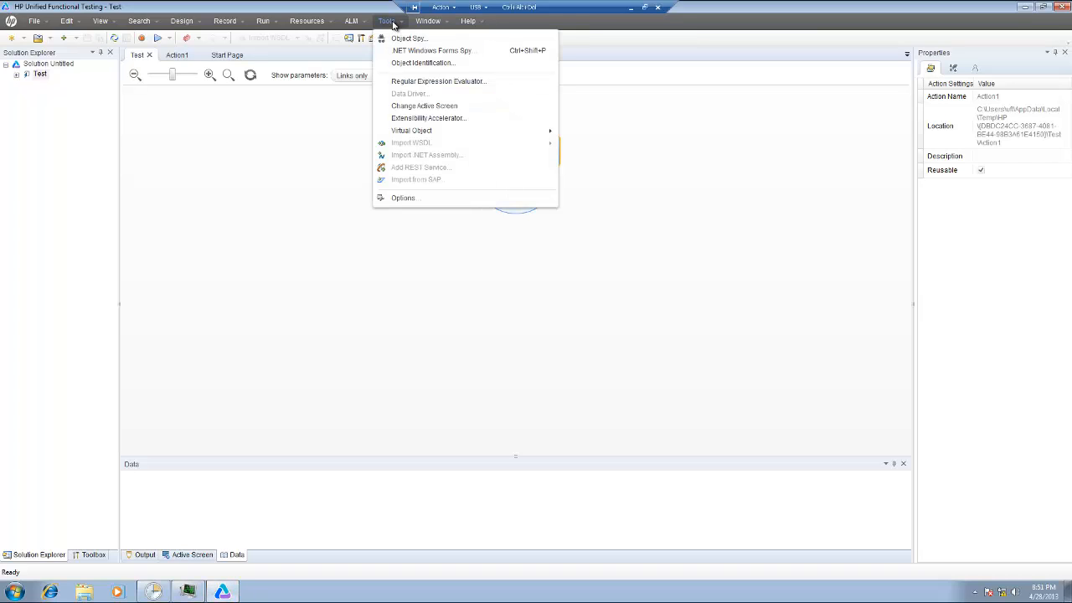
click(405, 199)
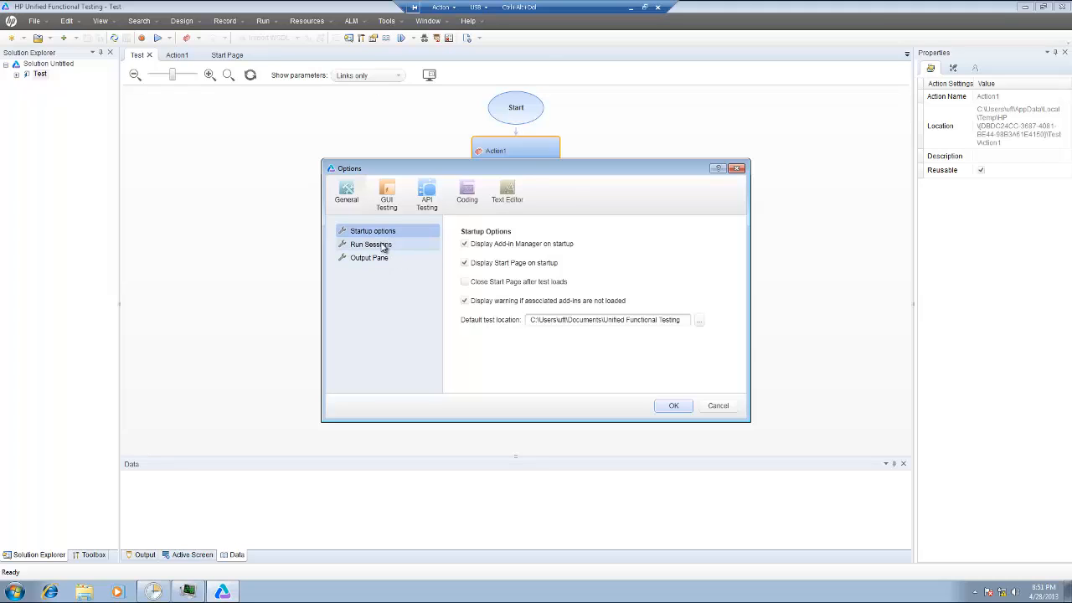
click(395, 196)
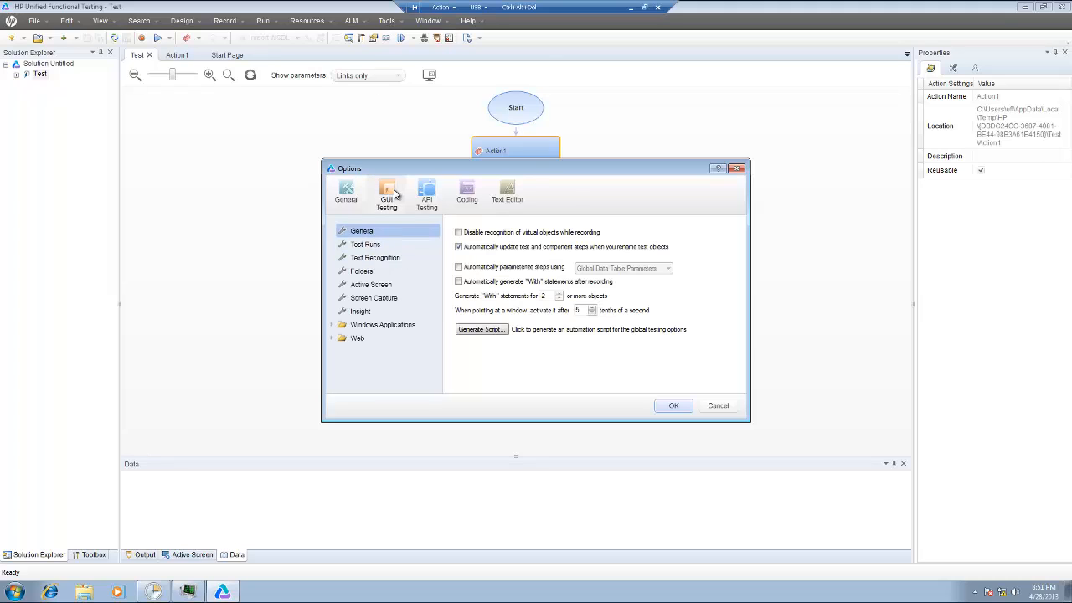
click(491, 333)
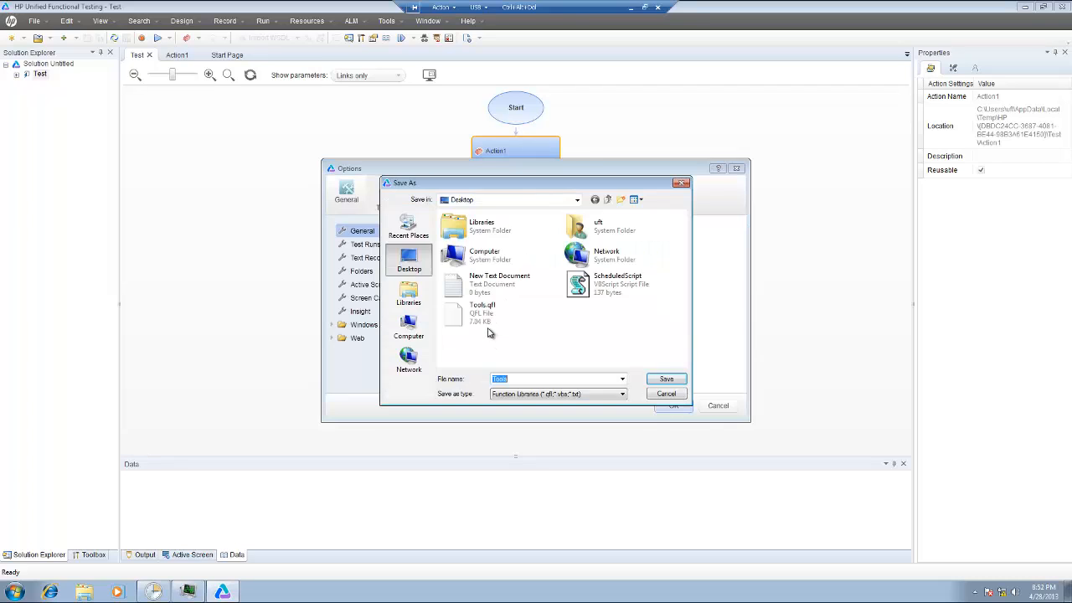
Step: Save the generated script to the Desktop as Tools.vbs with the All Files type, and leave the options without changes
click(542, 399)
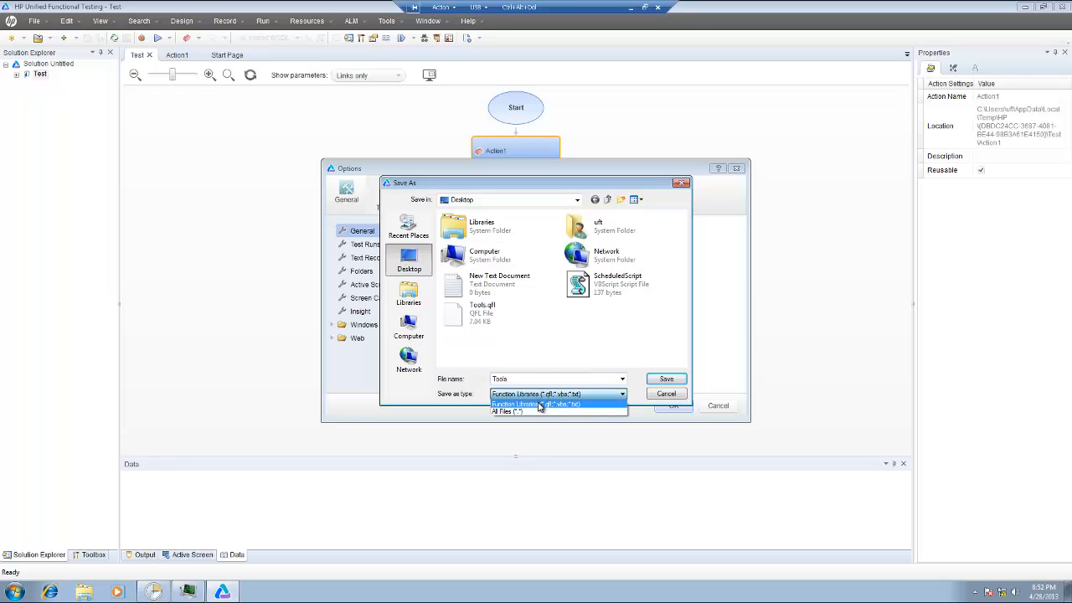
click(536, 403)
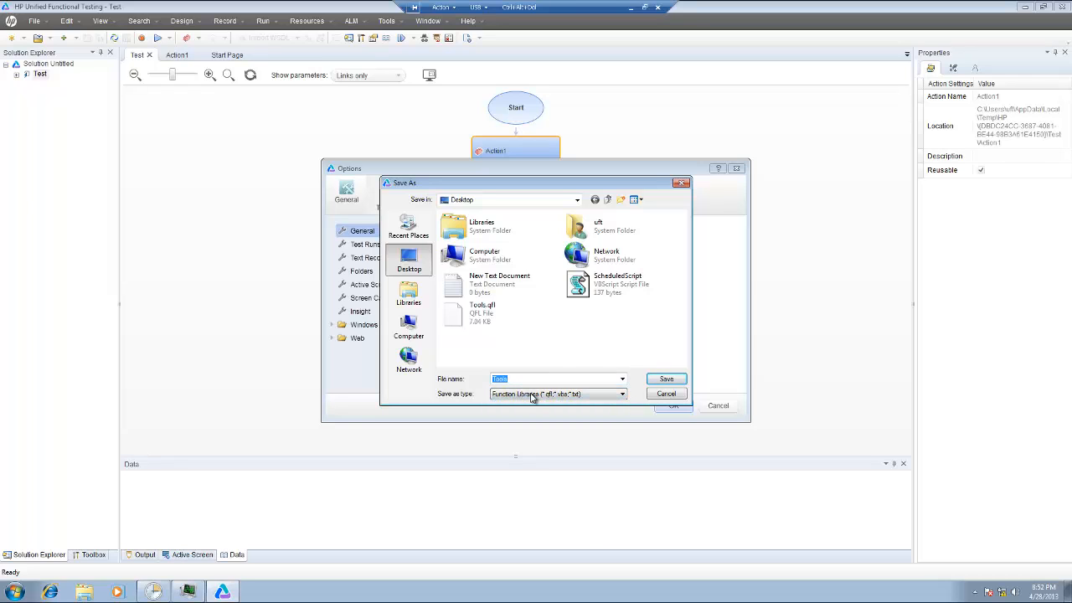
click(534, 399)
click(527, 414)
double_click(520, 380)
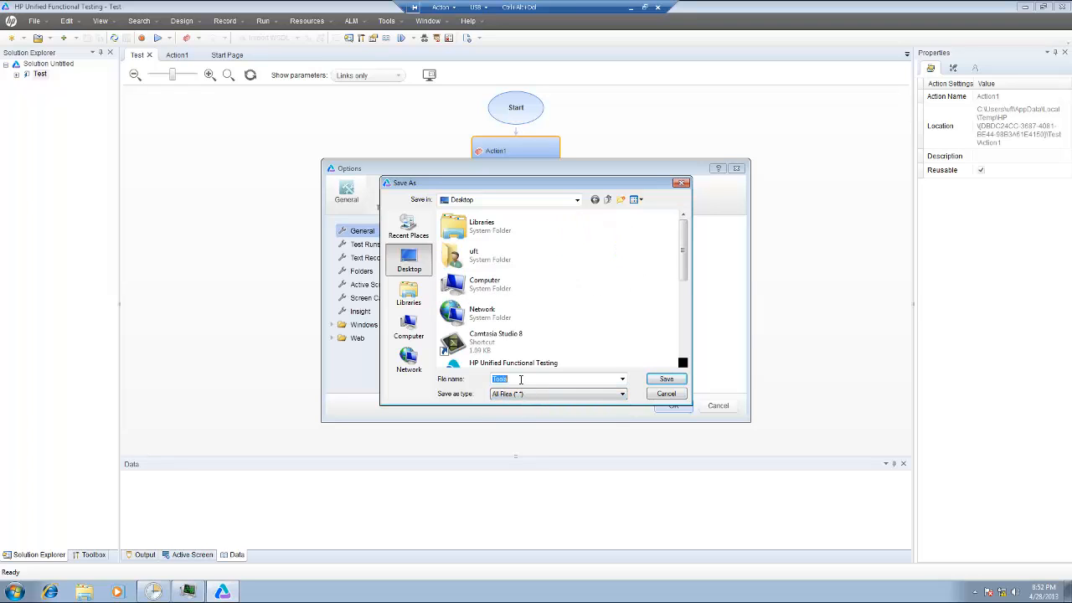
click(510, 378)
text(.vbs)
click(666, 379)
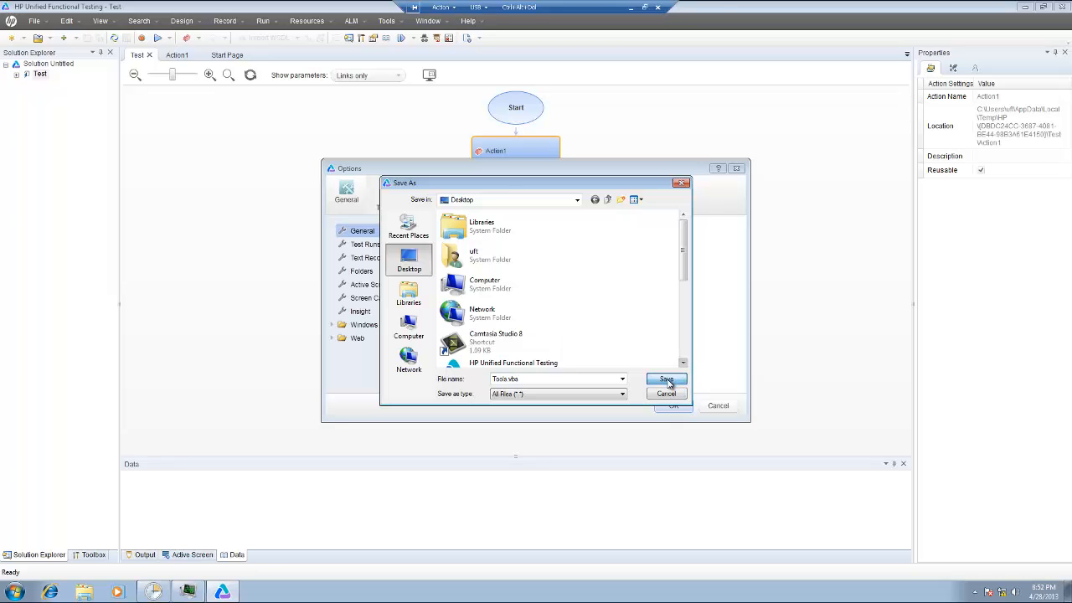
click(719, 406)
click(1024, 6)
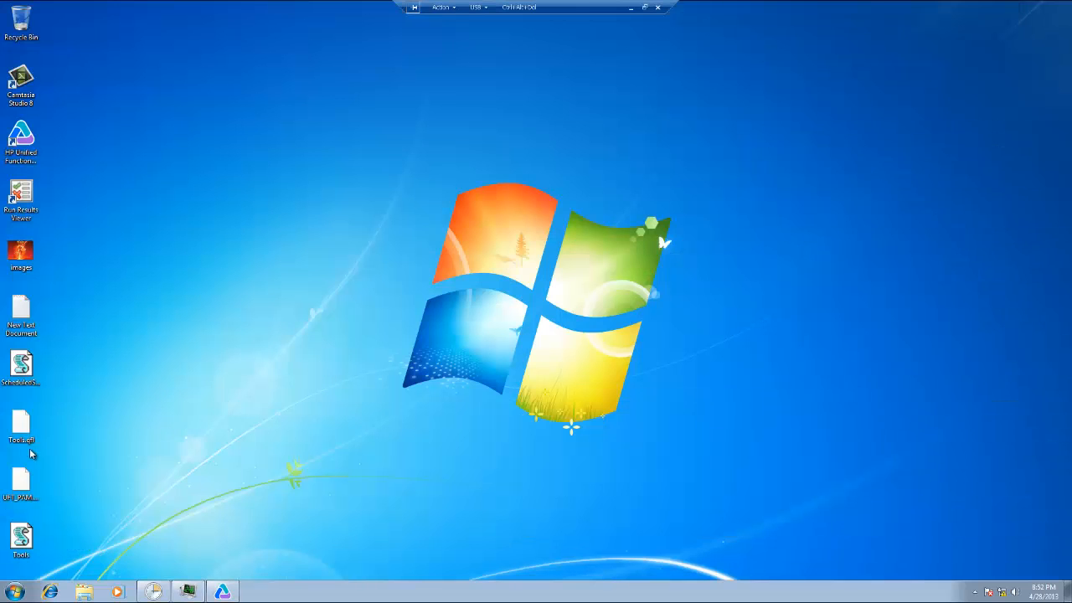
Step: Open the Tools script from the desktop in Notepad and examine its opening lines that create, launch and show the application
right_click(23, 531)
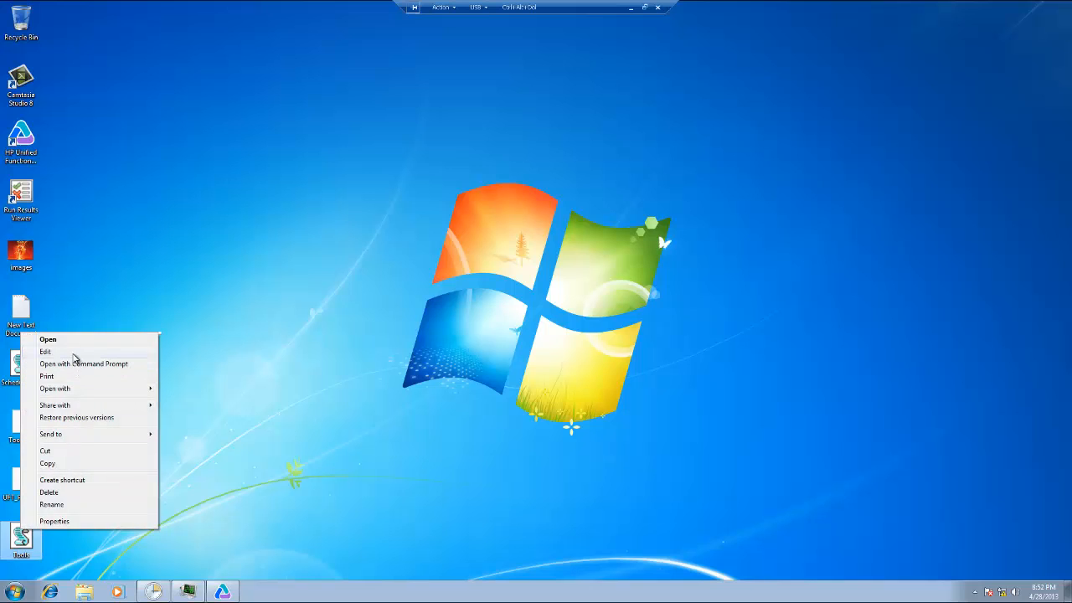
mouse_move(120, 390)
click(187, 401)
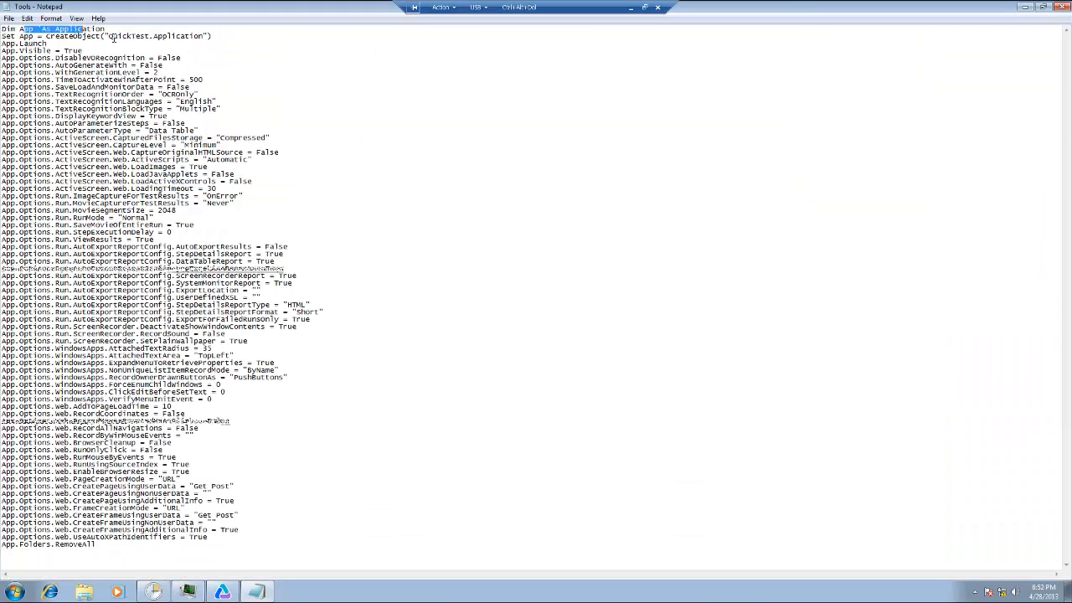
drag(105, 36, 199, 36)
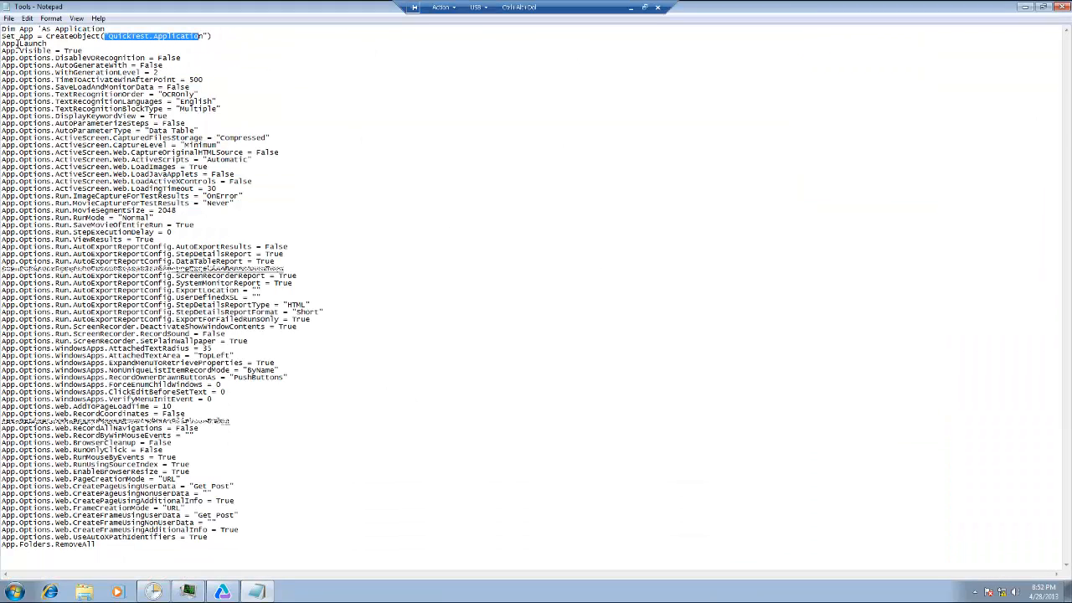
drag(15, 43, 94, 53)
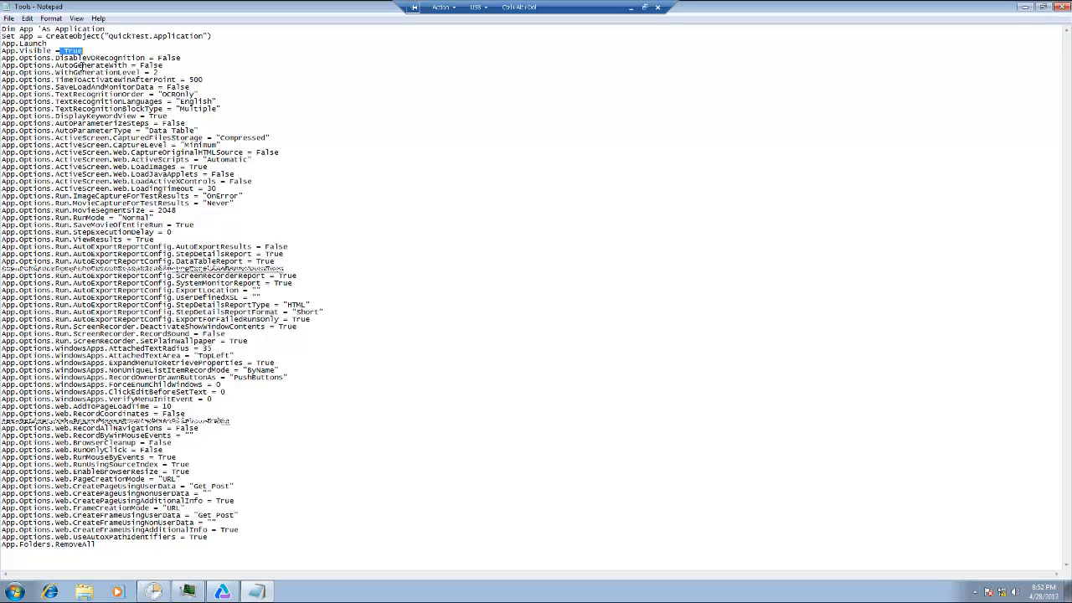
Step: Examine the App.Options lines in the generated Tools script that configure the UFT settings, and minimize Notepad
drag(5, 57, 172, 305)
click(232, 241)
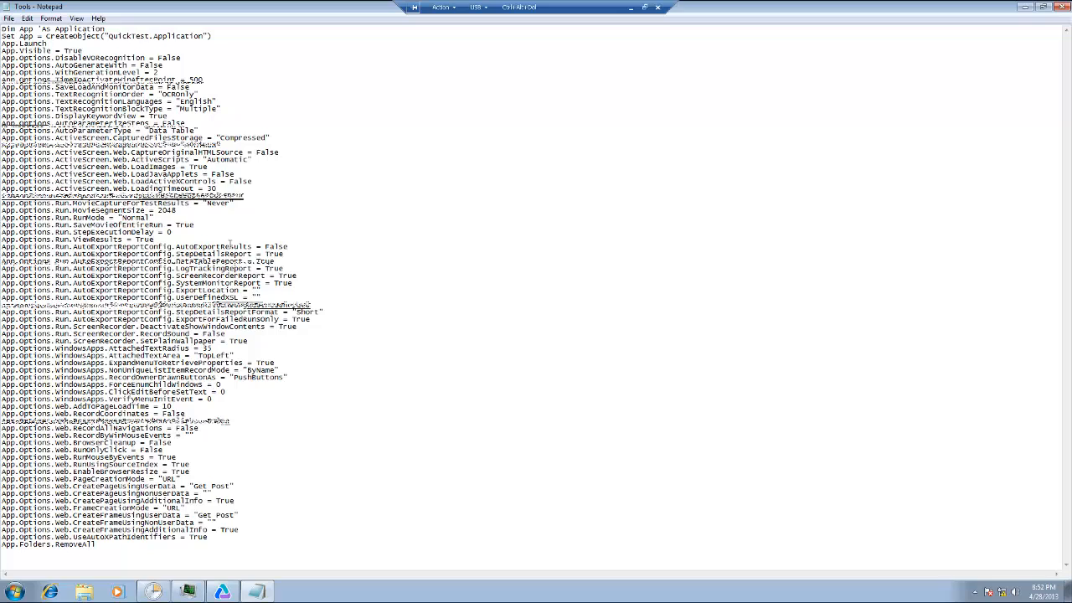
drag(209, 539, 16, 51)
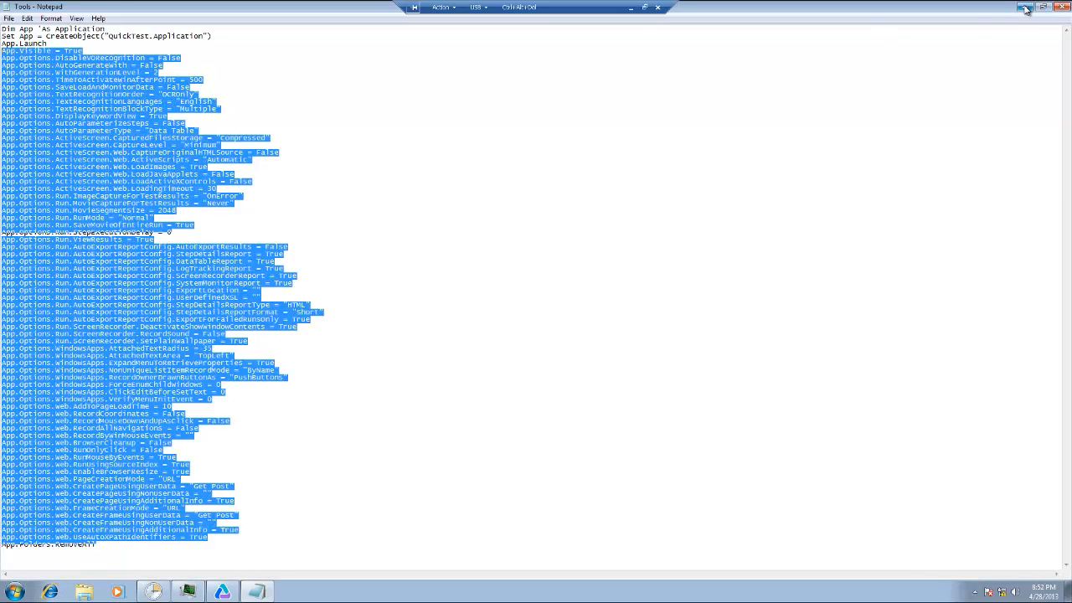
click(1029, 7)
Step: Switch to HP Unified Functional Testing, check the Object Identification settings for the Generate Script option, and close them without changes
click(222, 592)
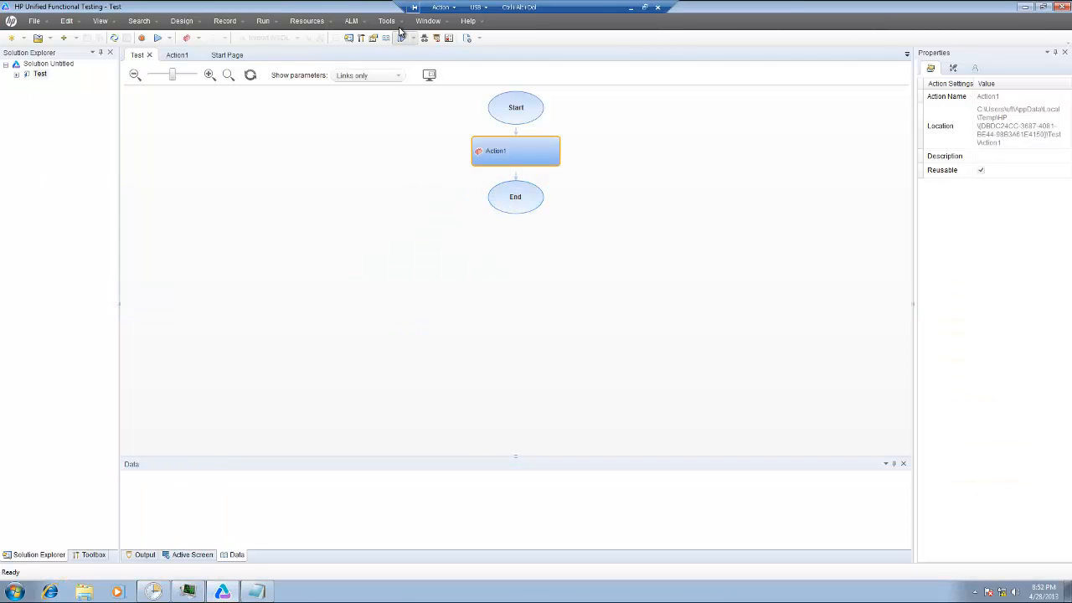
click(396, 26)
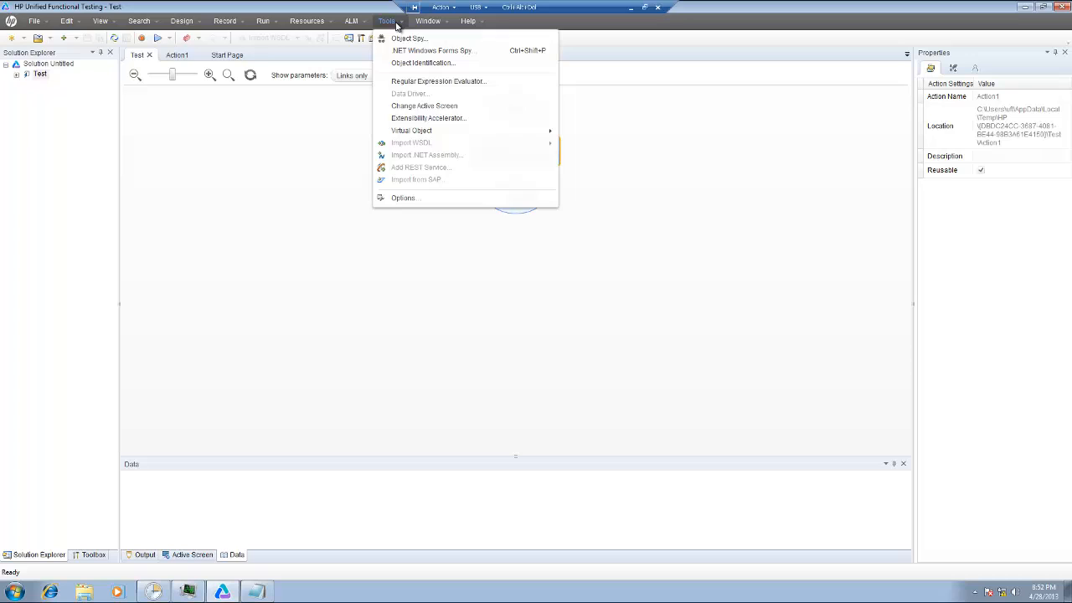
click(412, 66)
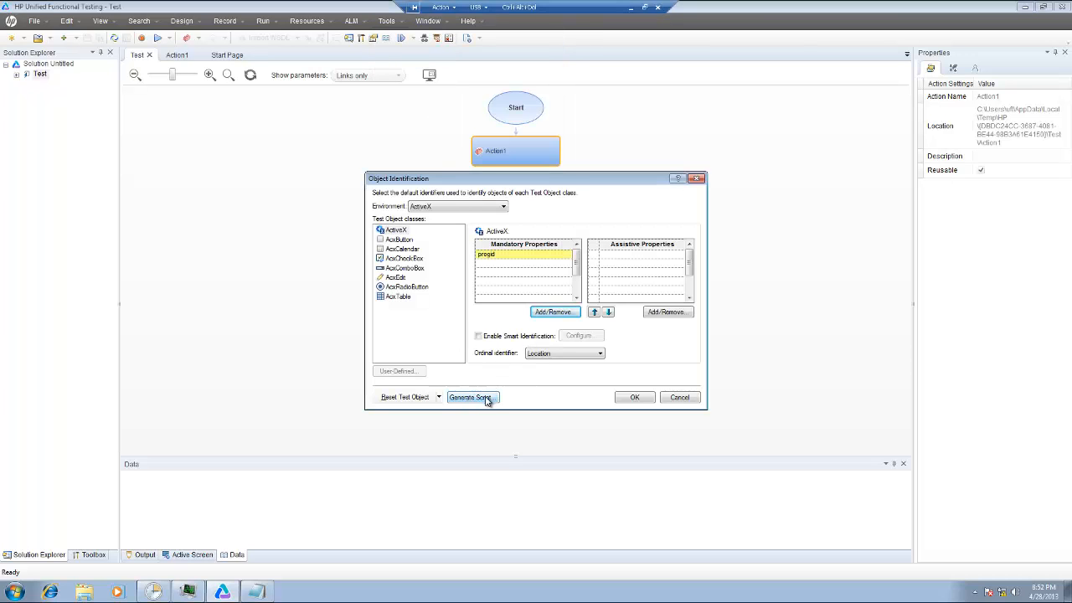
click(667, 400)
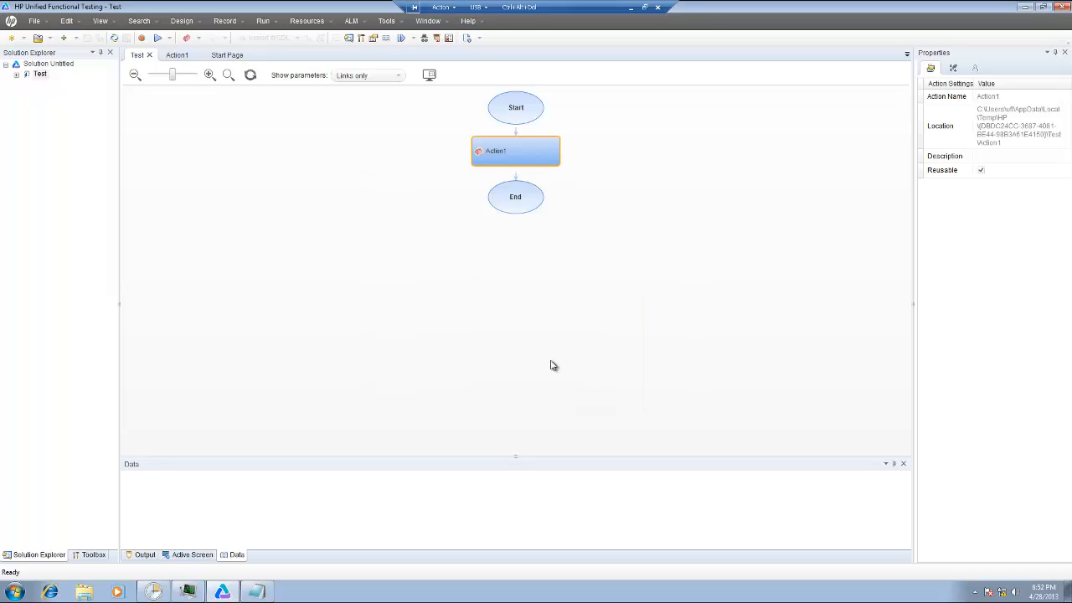
Step: Review the Test Settings properties for the option that generates an automation script for the test settings, and leave them without changes
click(34, 21)
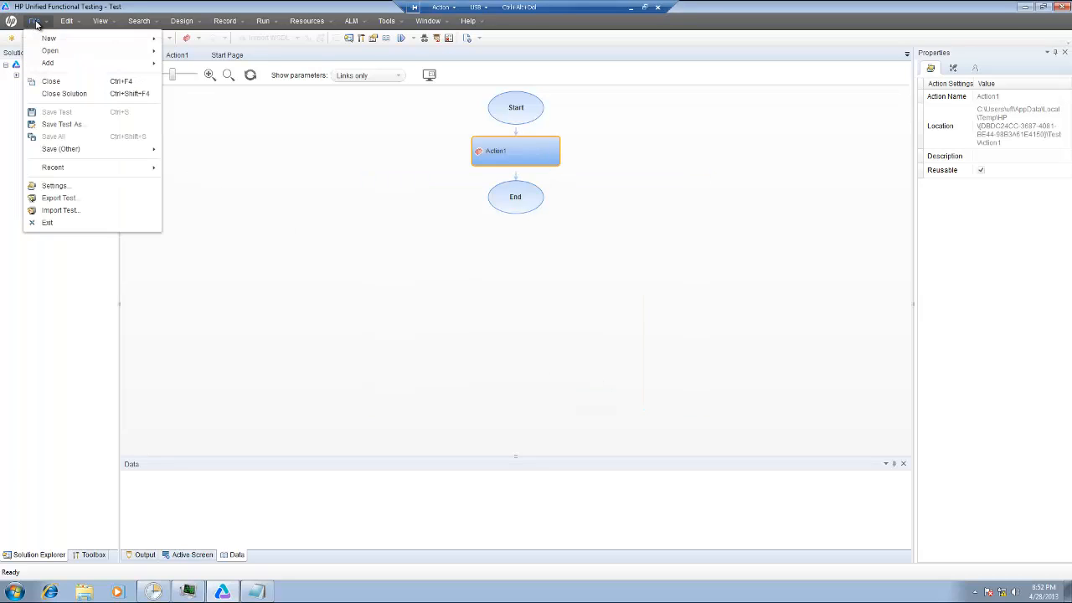
click(62, 187)
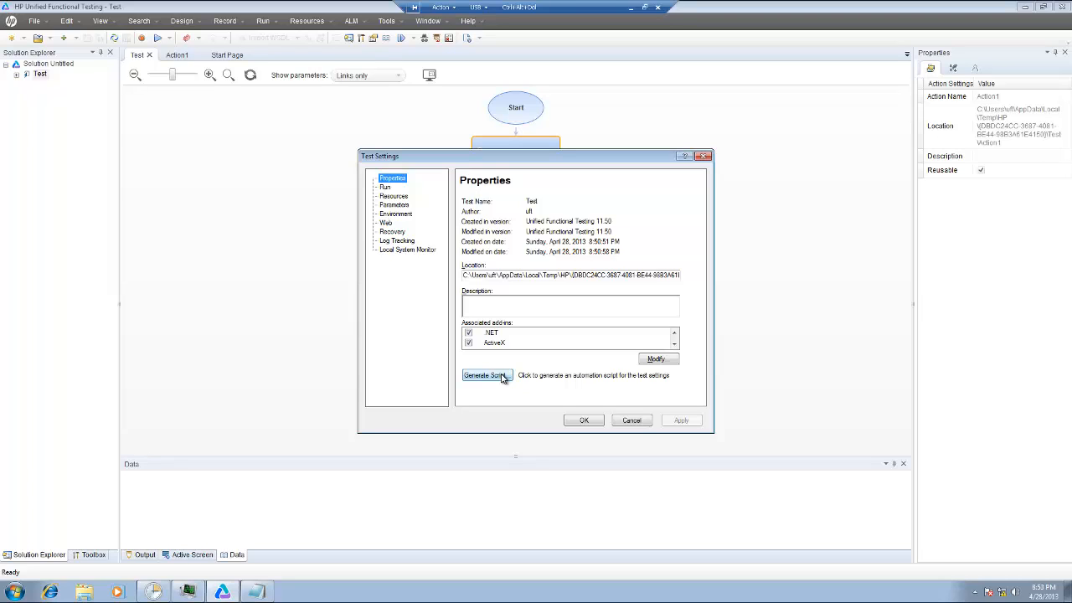
click(634, 424)
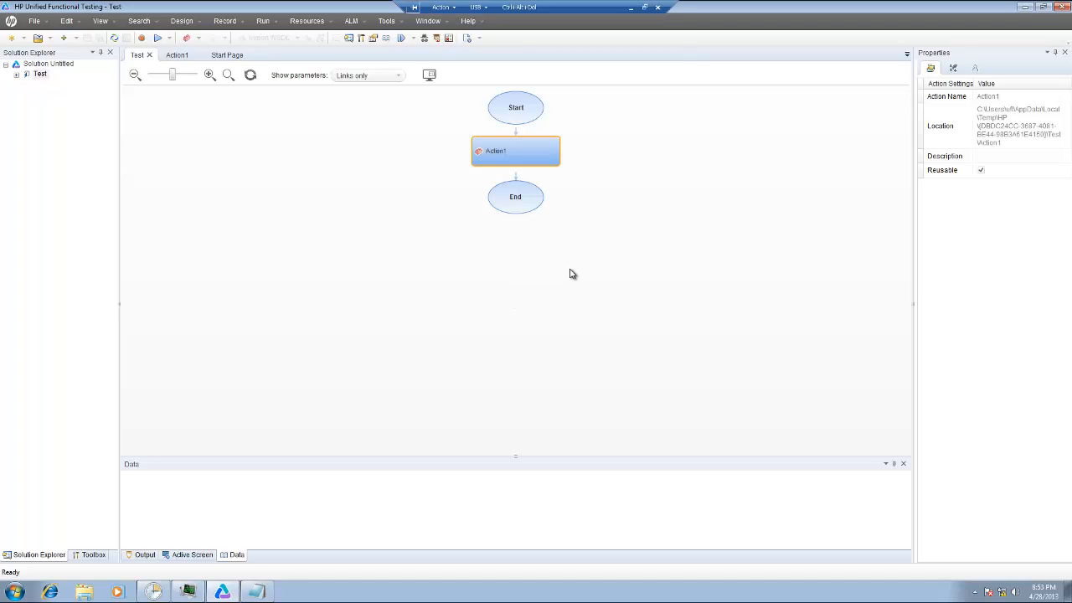
click(631, 7)
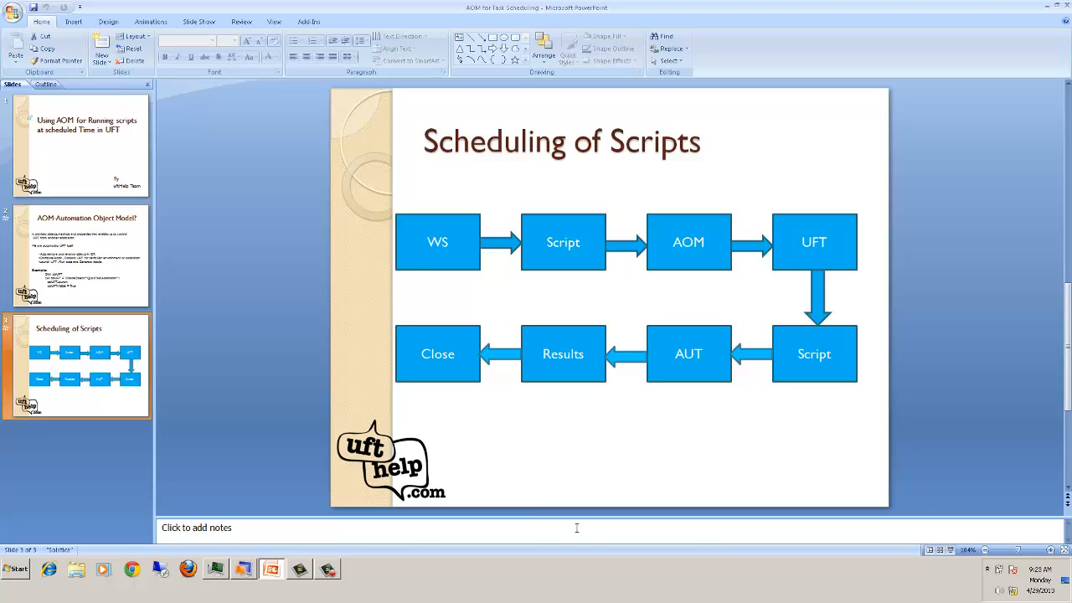
click(327, 570)
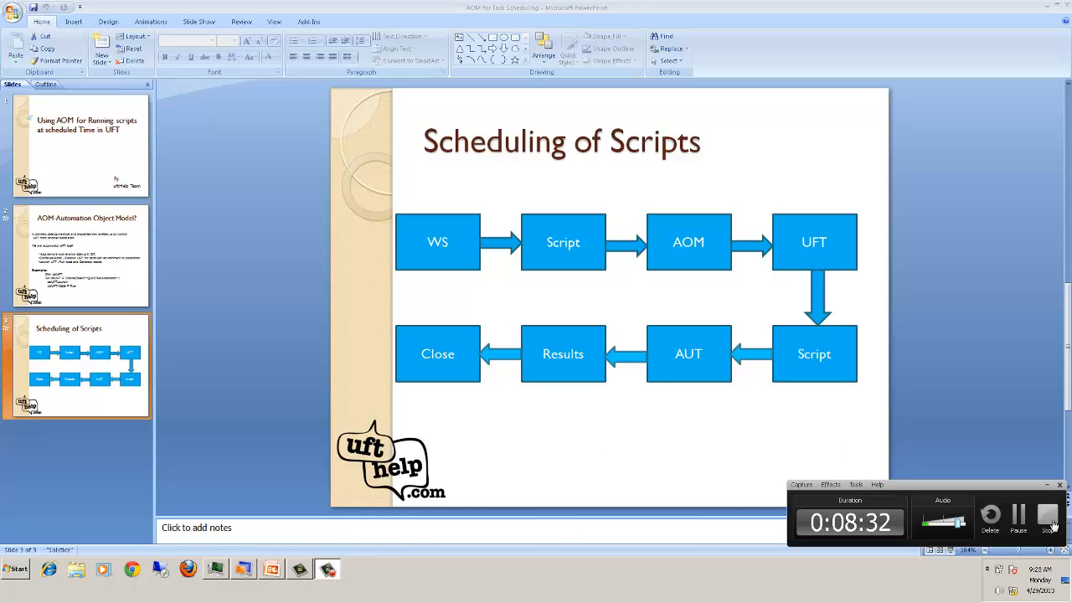